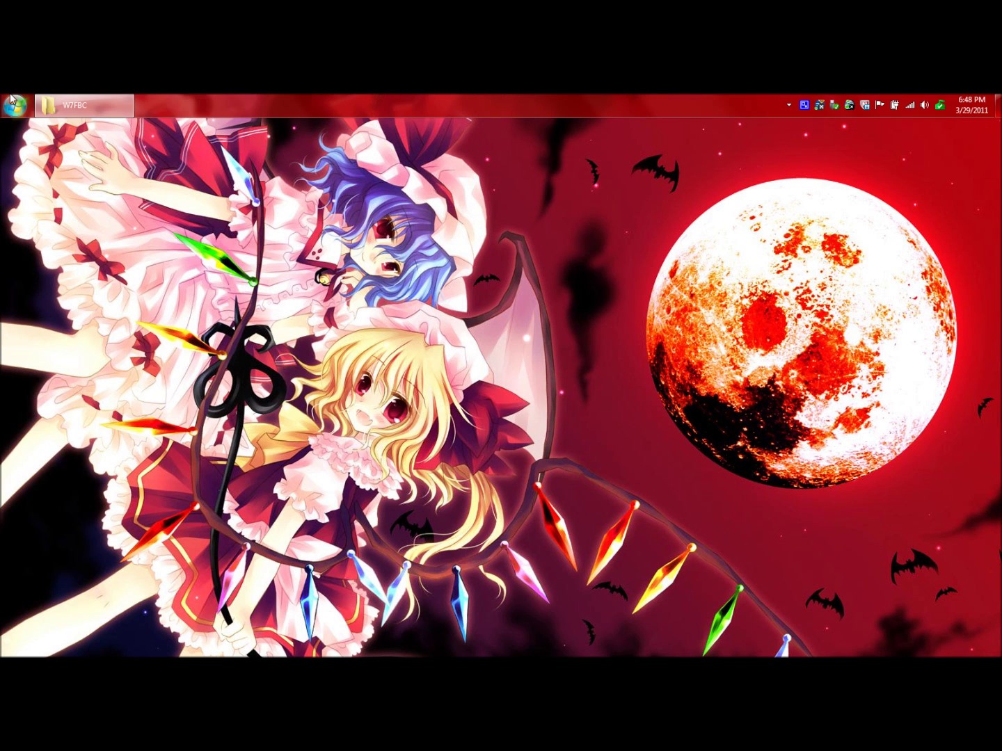
- Launch Internet Explorer from the Start menu's program list
click(15, 106)
click(26, 134)
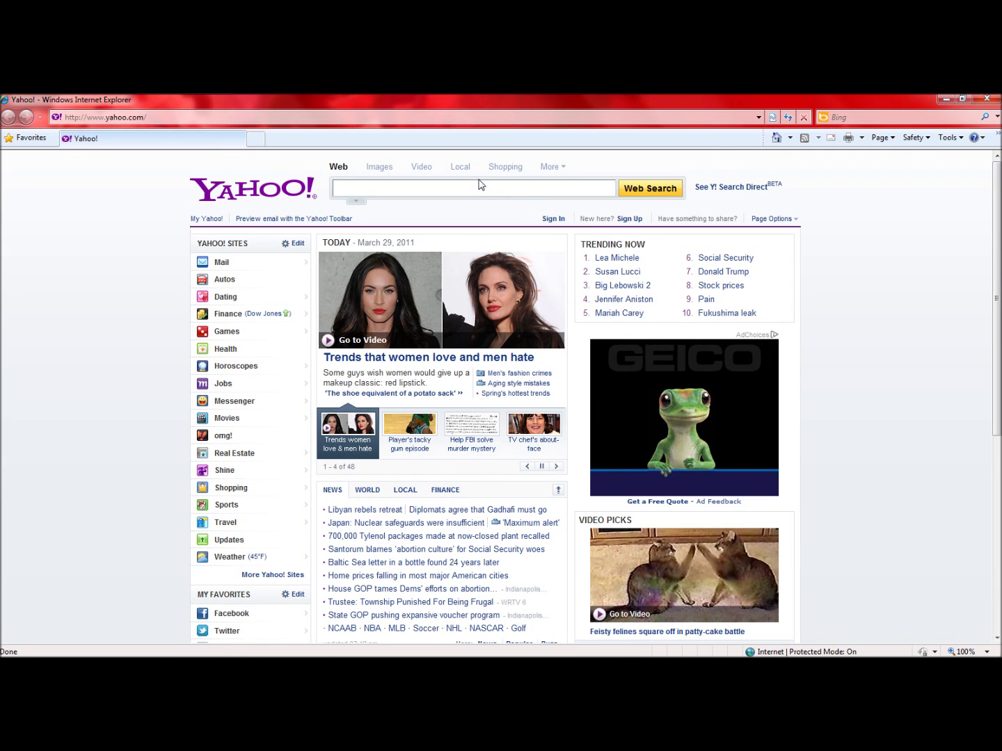
- Search Yahoo! for 'windows 7 folder background changer'
text(windows)
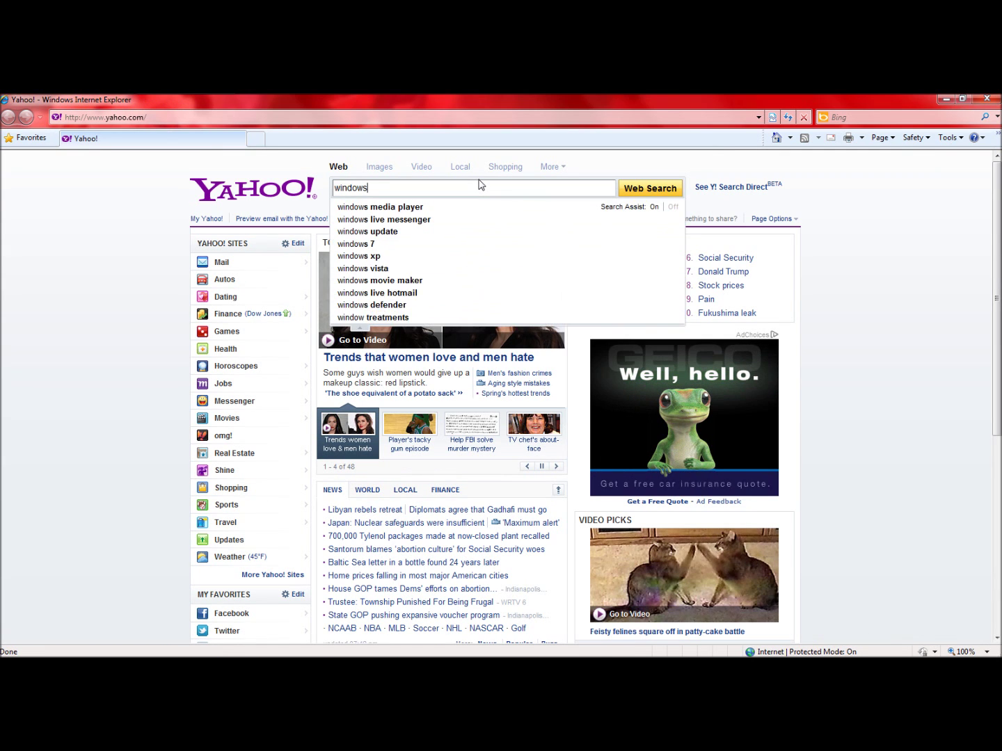
text( 7 back)
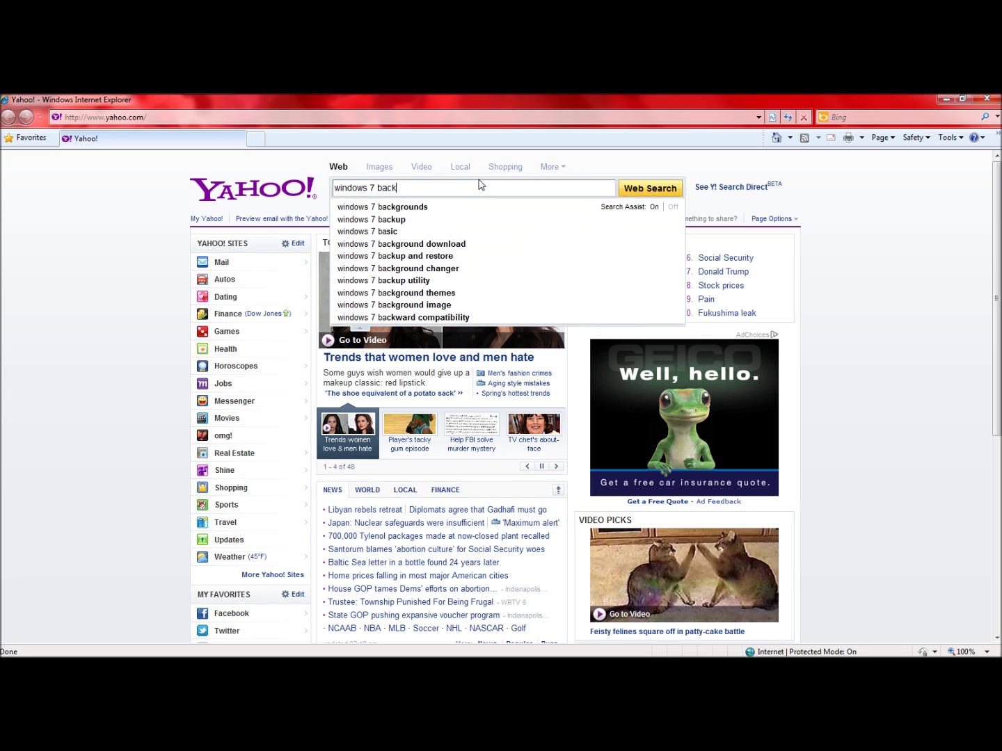
key(BackSpace)
key(BackSpace)
key(BackSpace)
key(BackSpace)
text(fold)
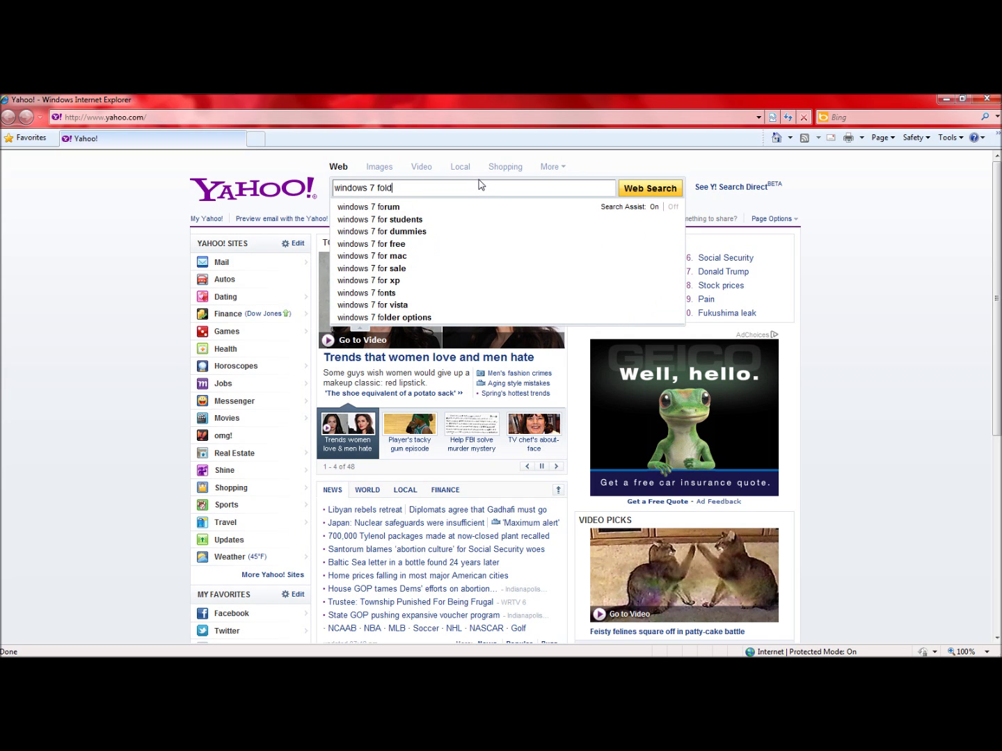
text(er background c)
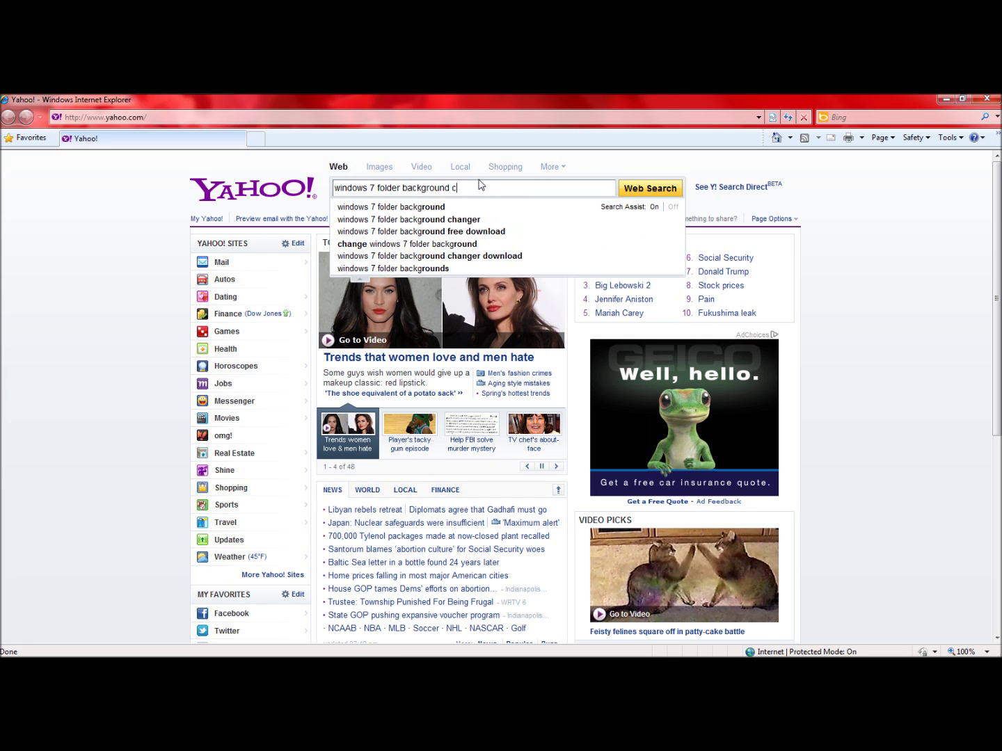
text(hanger)
key(Return)
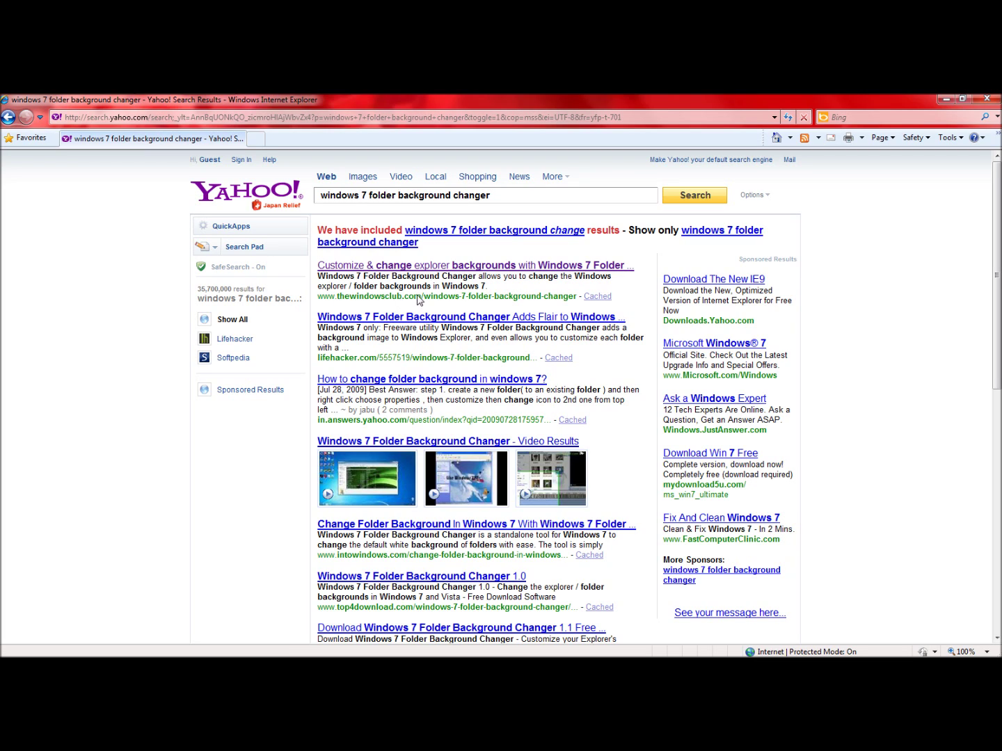
- Open The Windows Club result and scroll through the Folder Background Changer article
click(430, 267)
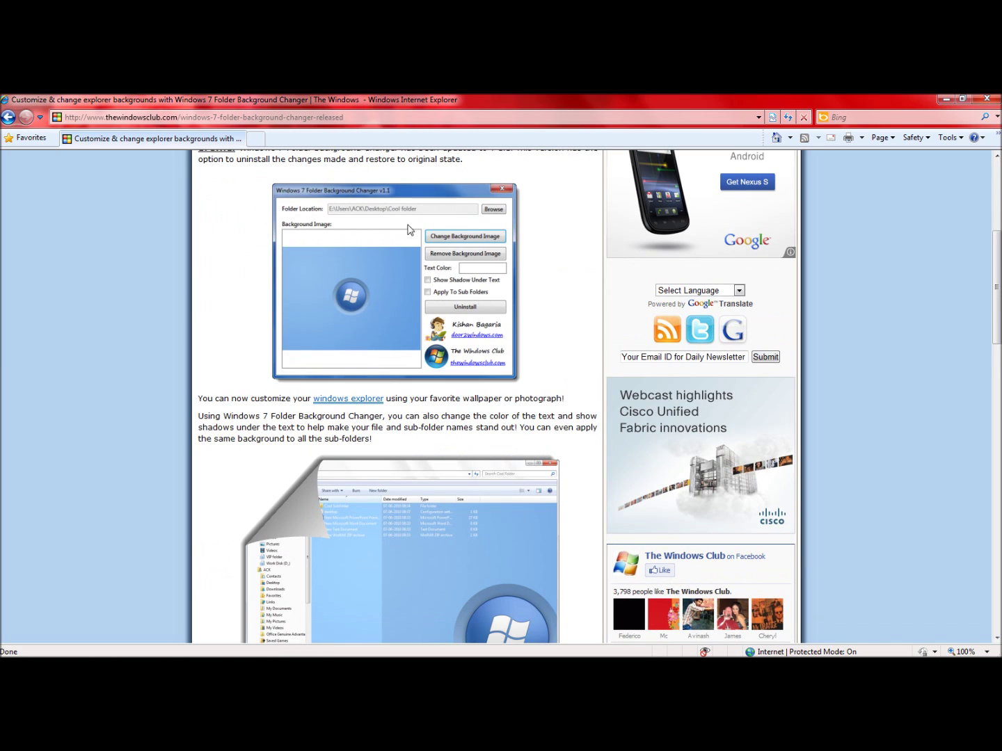
scroll(431, 373, down, 5)
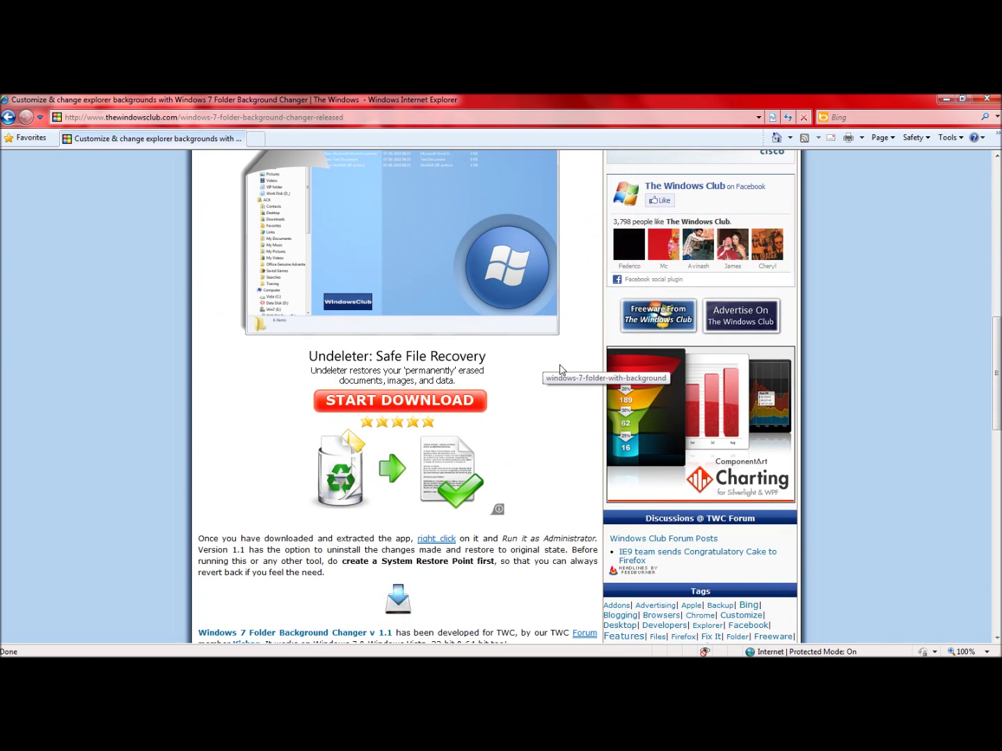
scroll(479, 412, down, 2)
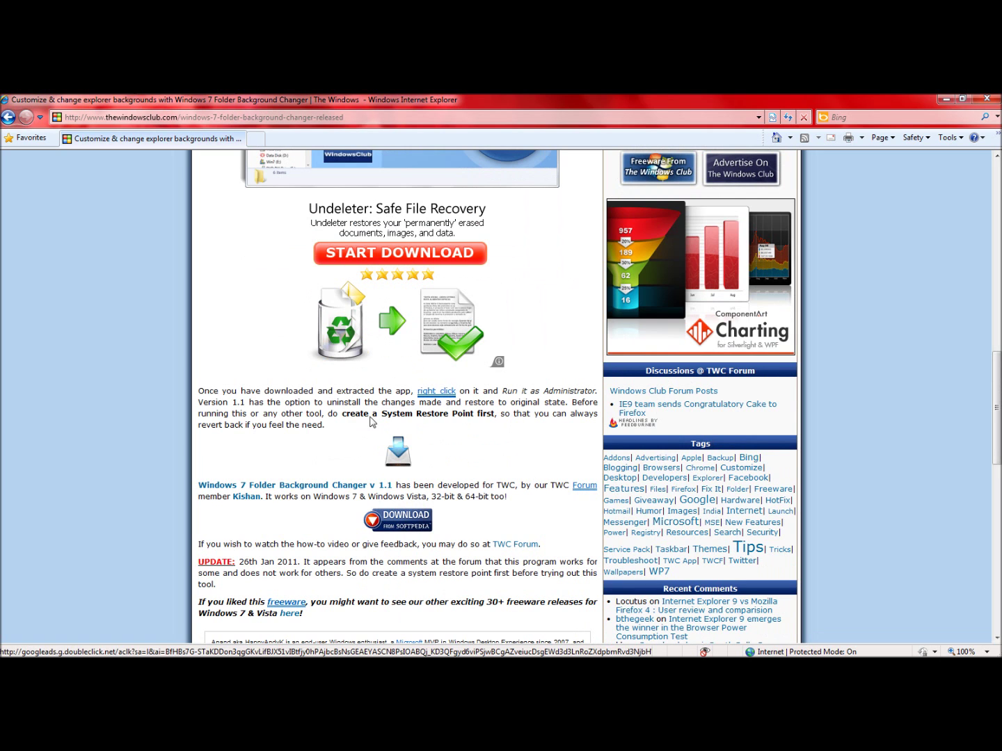
scroll(510, 456, up, 2)
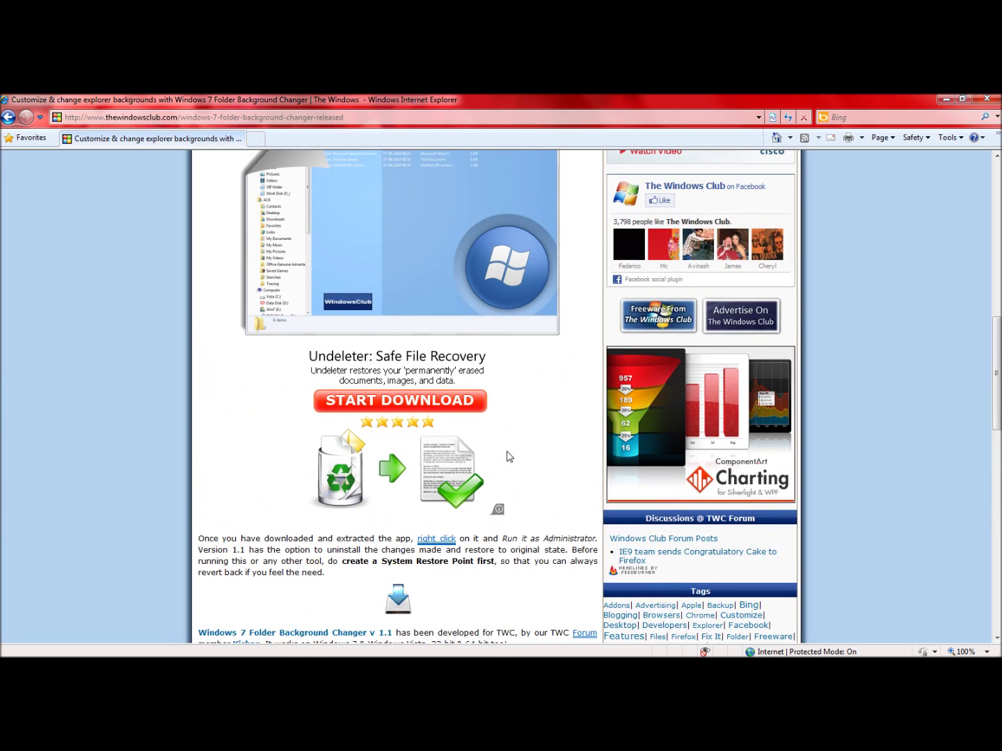
scroll(407, 422, down, 1)
scroll(407, 422, down, 1)
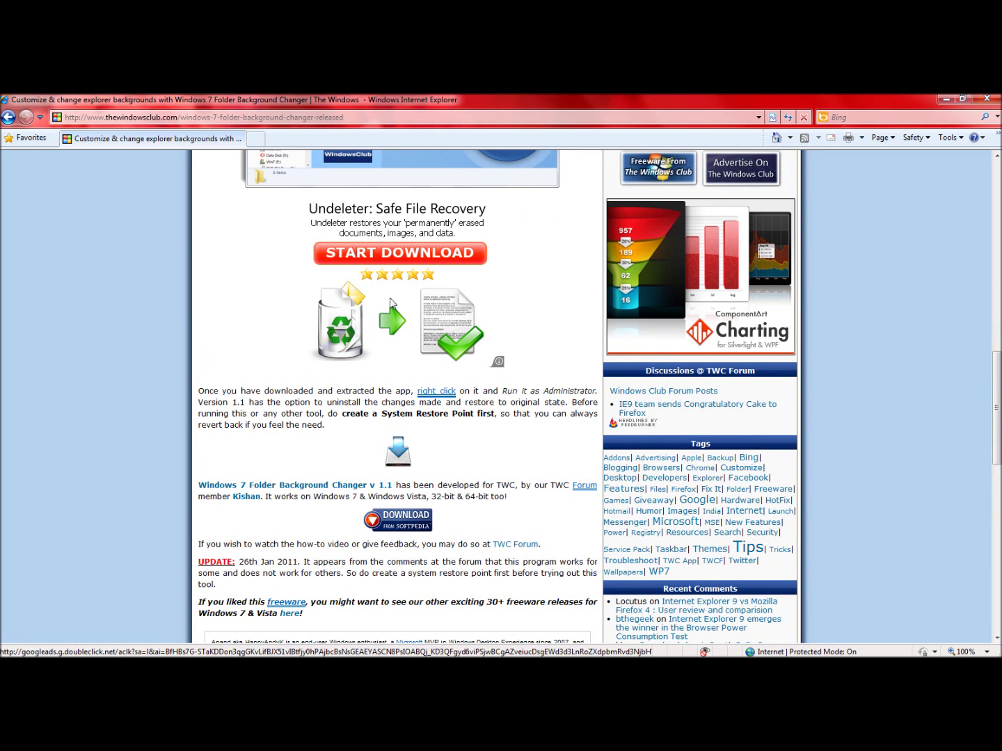
- Start the 'Windows 7 Folder Background Changer v 1.1' download, then cancel the W7FBC.zip prompt
scroll(487, 425, down, 2)
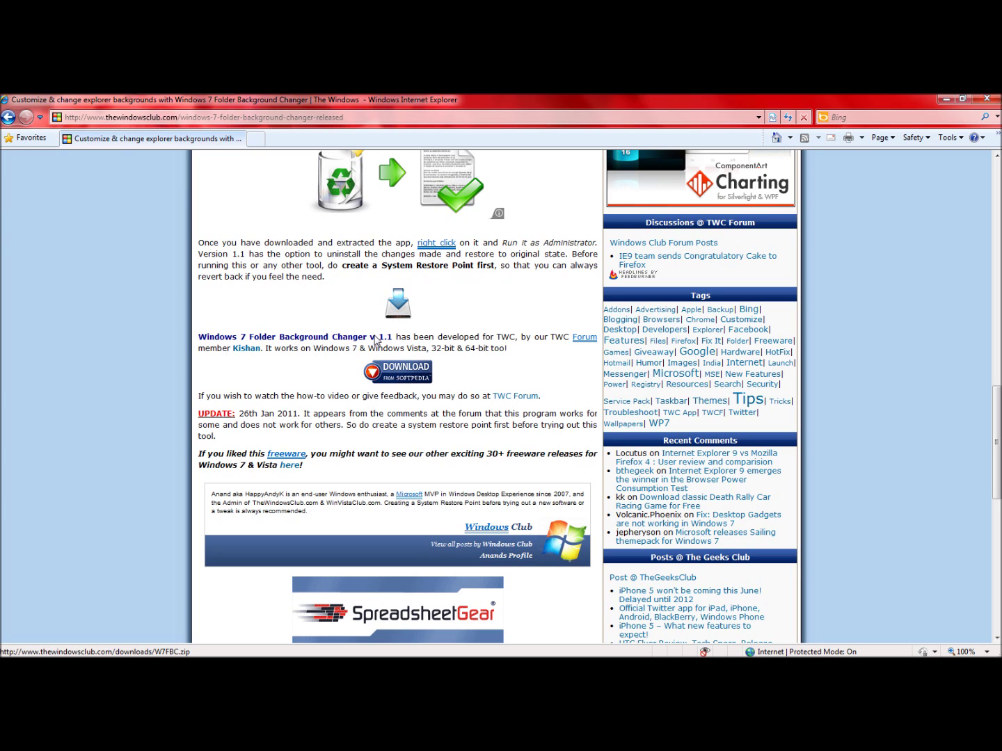
click(376, 339)
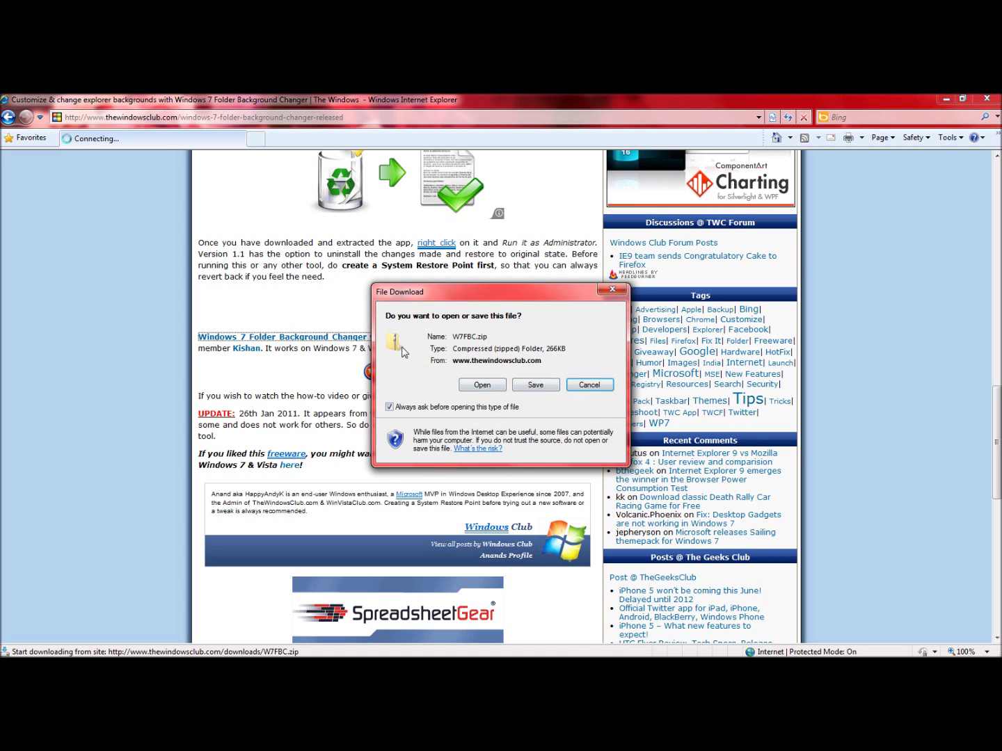
click(588, 385)
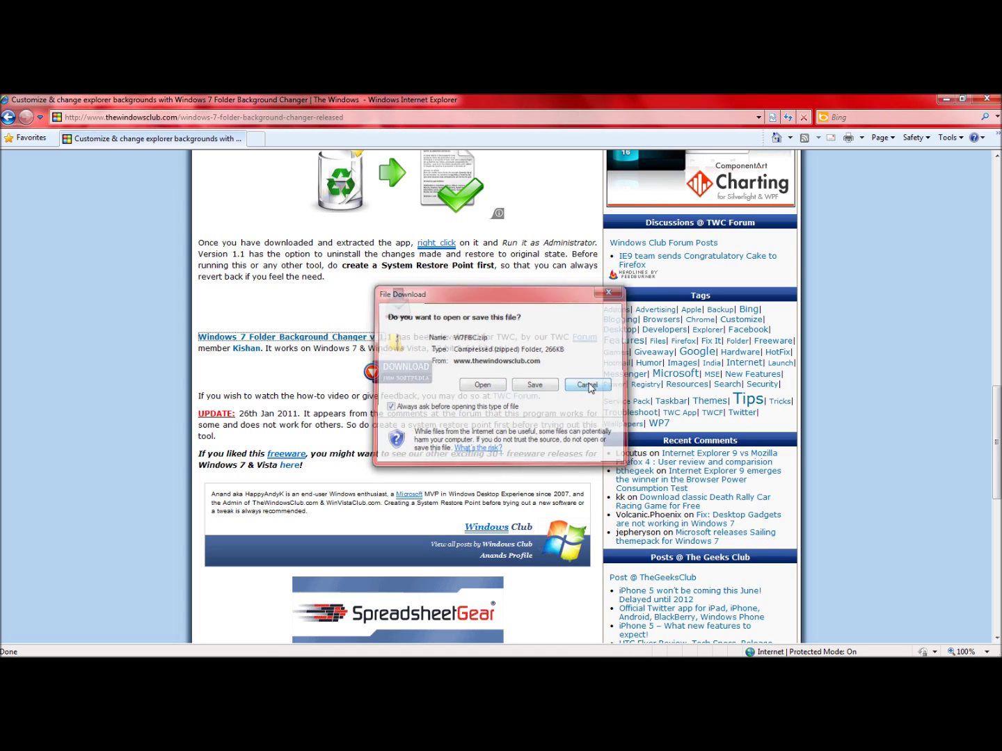
- Close Internet Explorer, restore the W7FBC folder and select the W7FBC 1.1 application
click(987, 99)
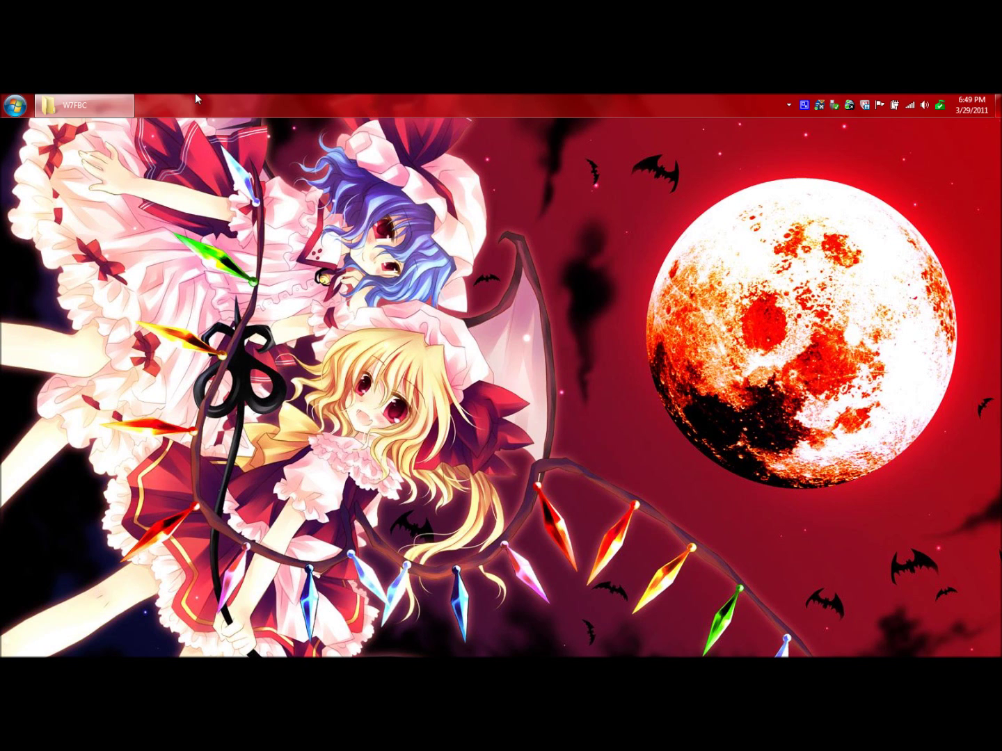
click(114, 99)
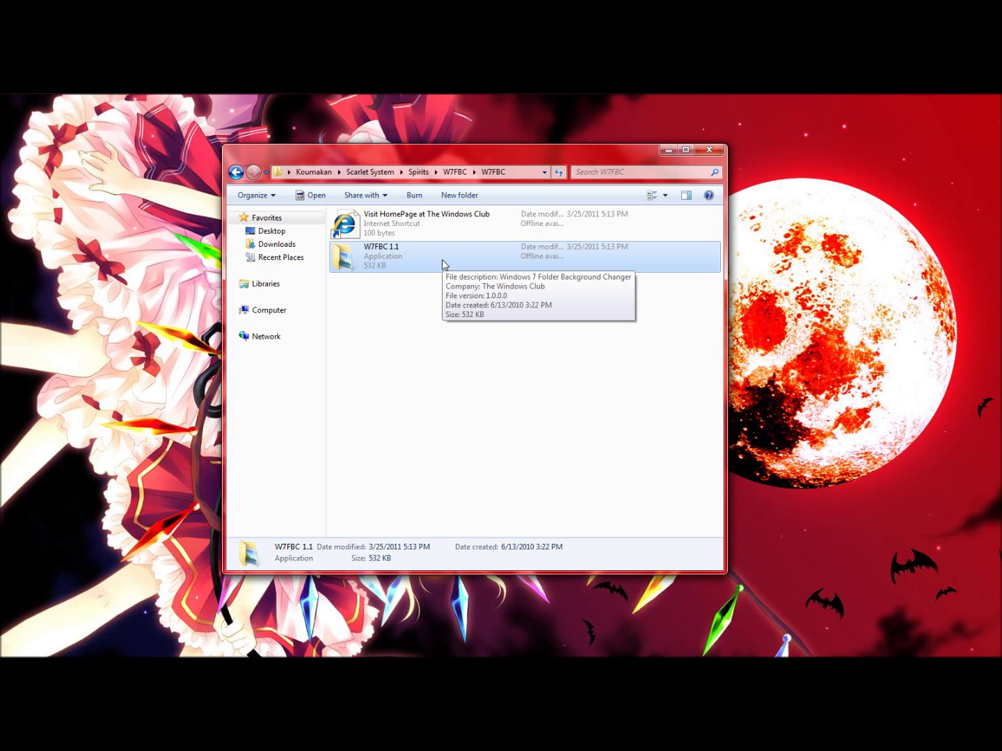
click(420, 313)
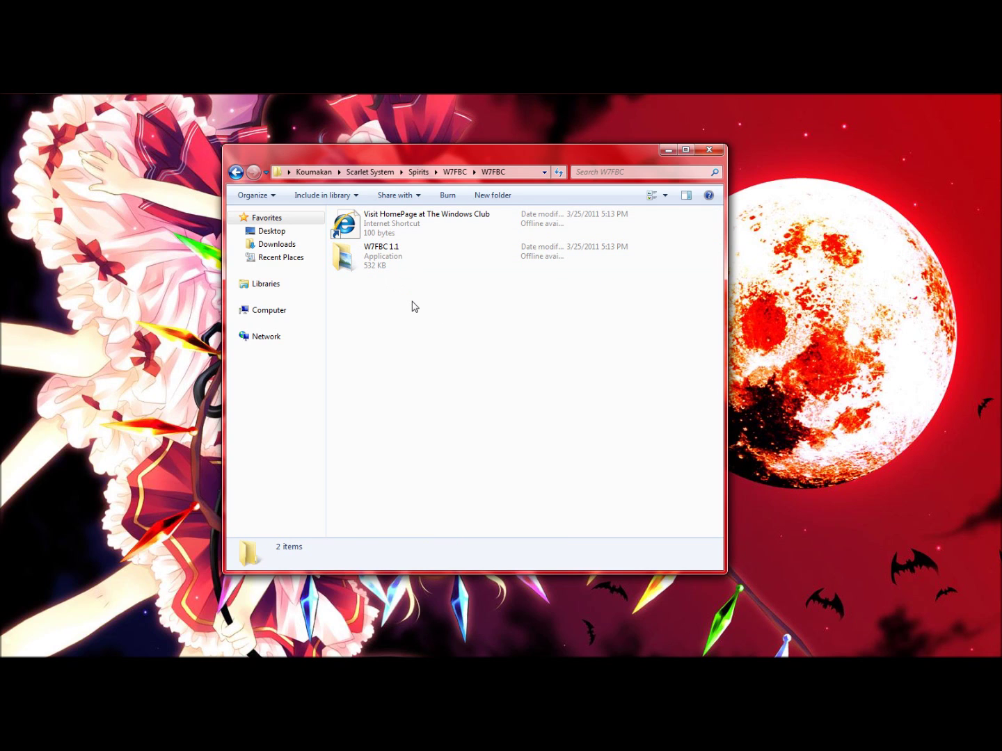
click(401, 269)
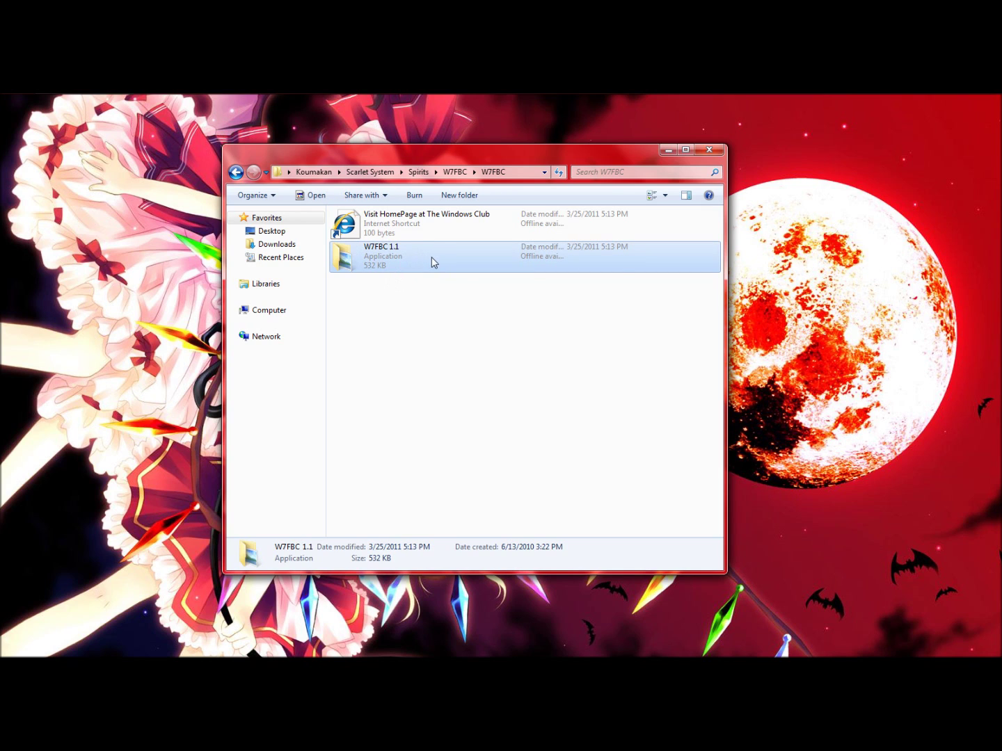
- Run W7FBC 1.1 as administrator
right_click(373, 260)
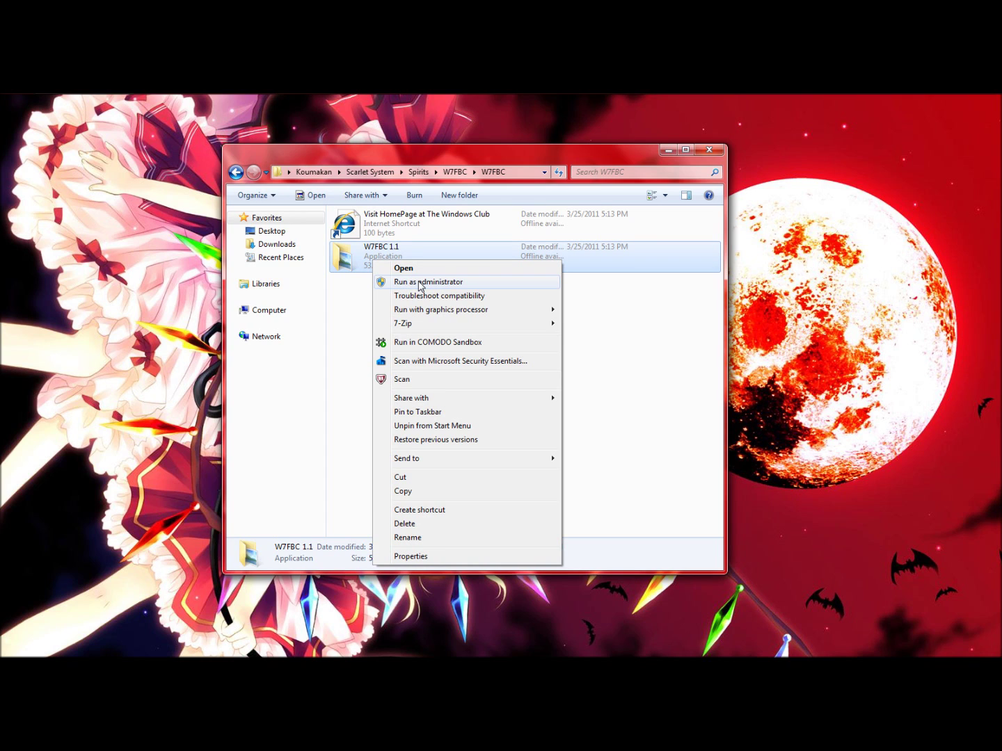
click(419, 282)
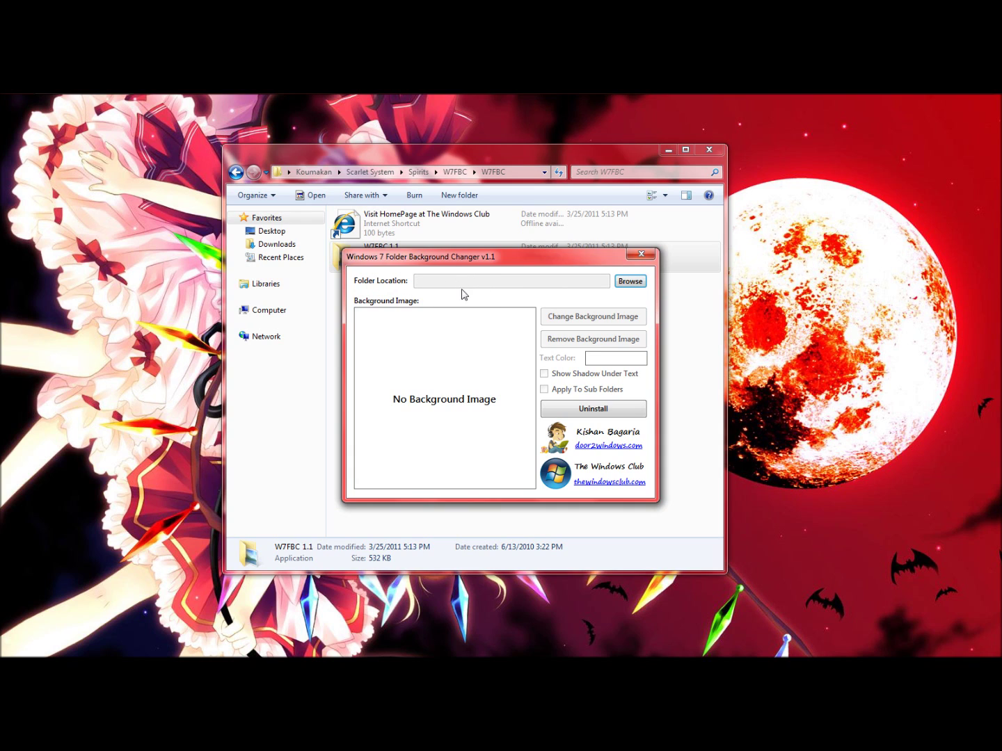
- Set the Kanade folder under Koumakan as the target Folder Location
click(630, 281)
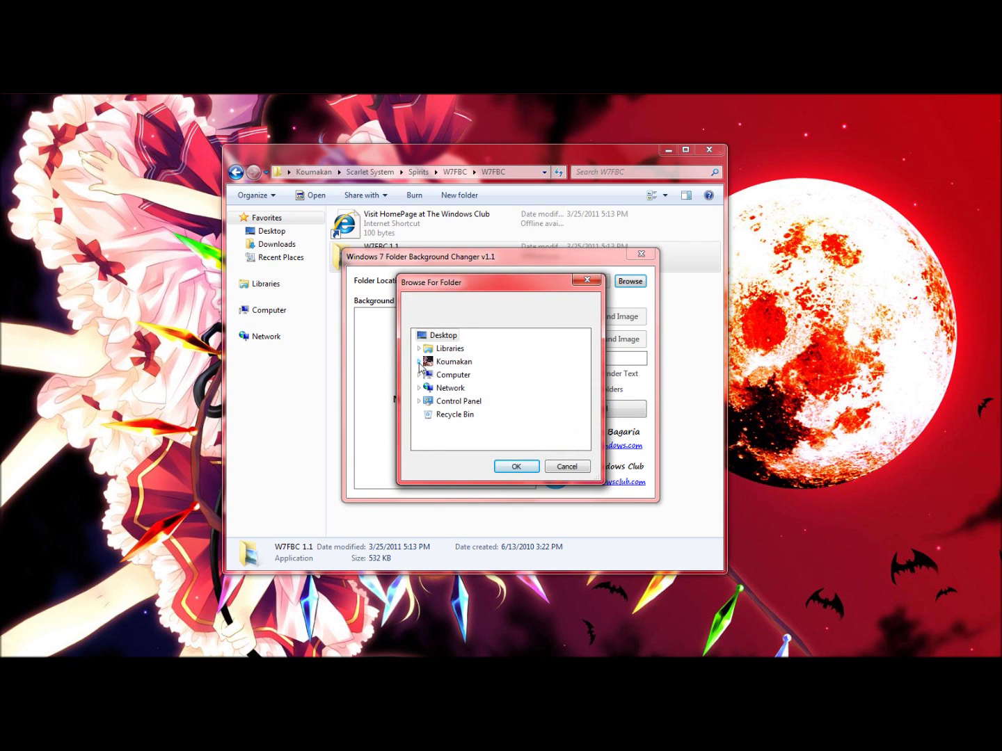
click(419, 361)
click(456, 428)
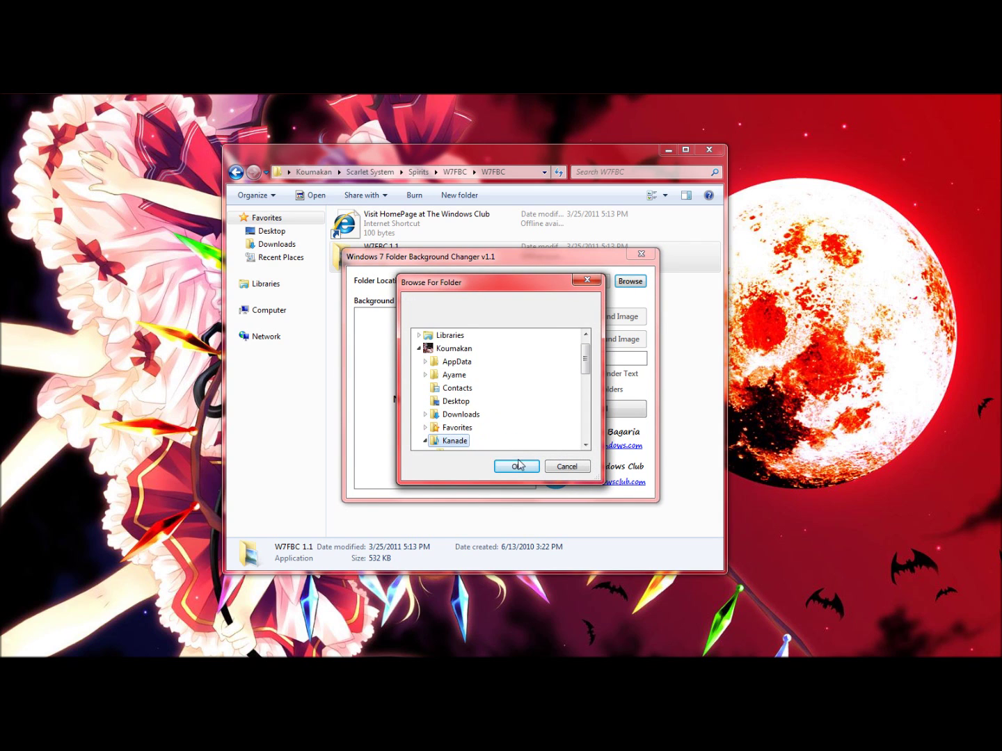
click(516, 466)
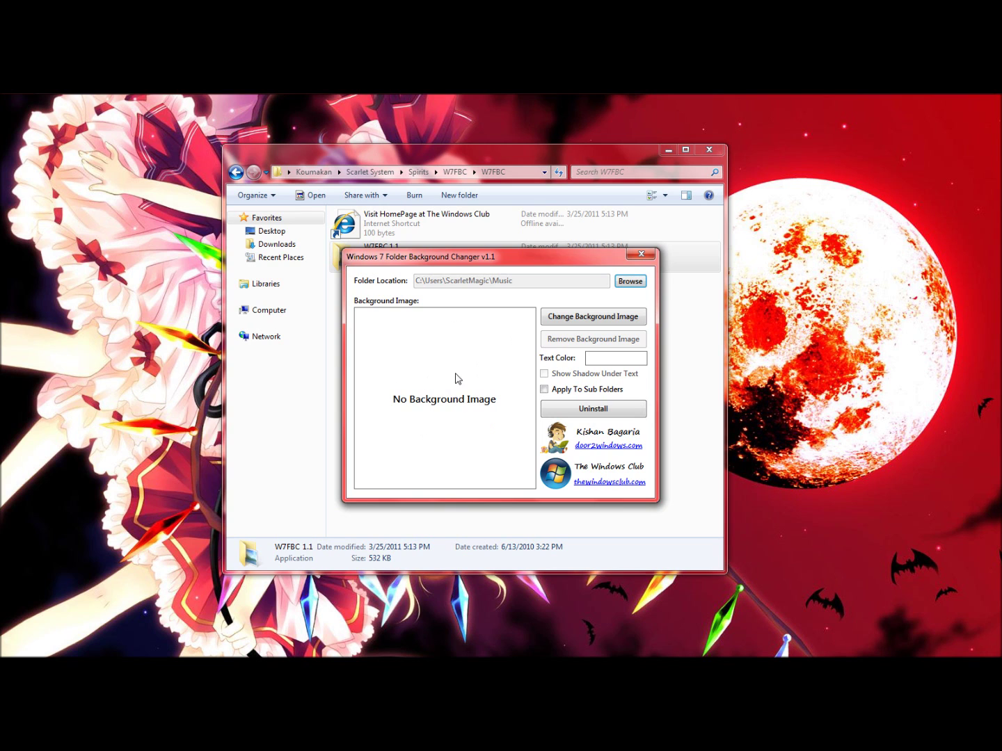
- Choose the Kanade picture from the Anime thumbnails as the folder's background image
click(606, 319)
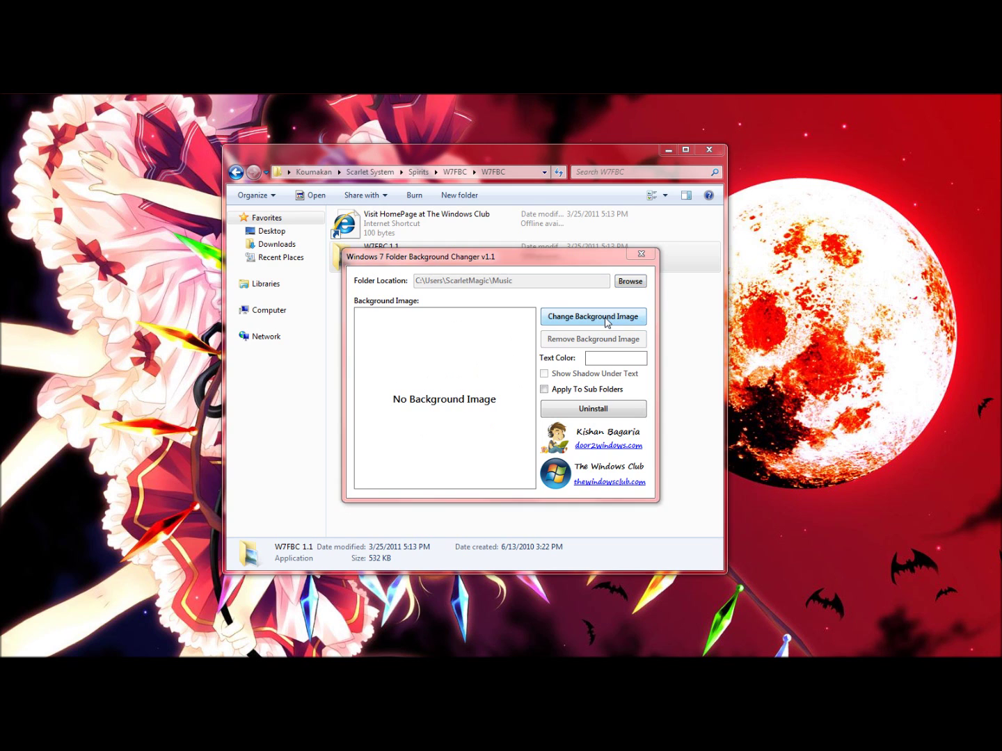
drag(603, 278, 576, 470)
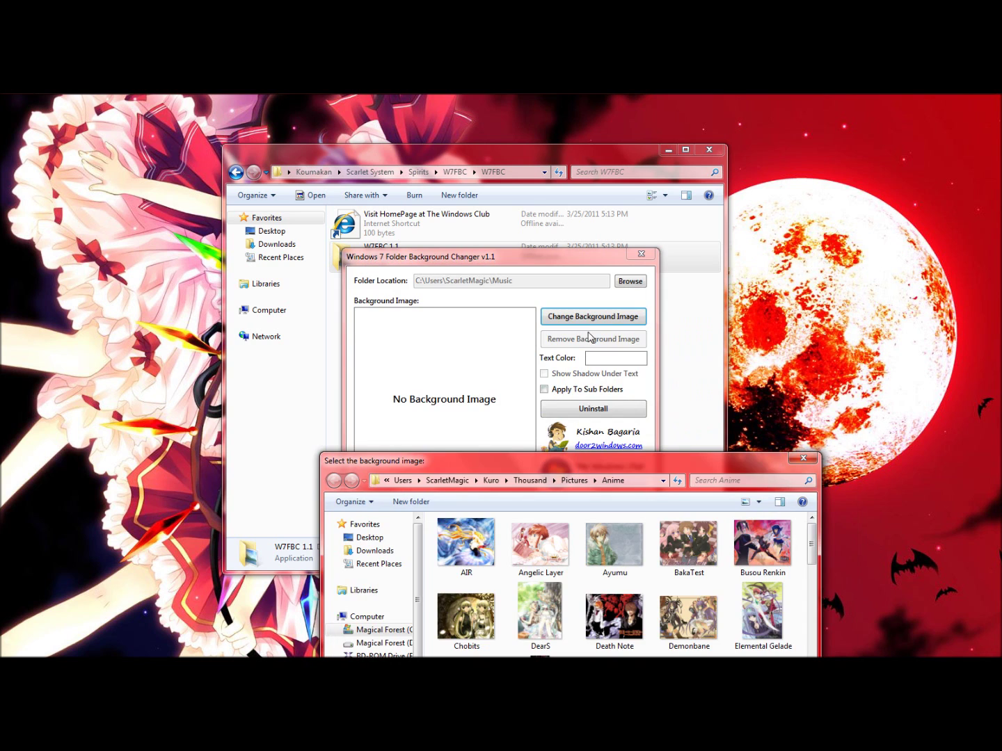
drag(588, 363, 527, 227)
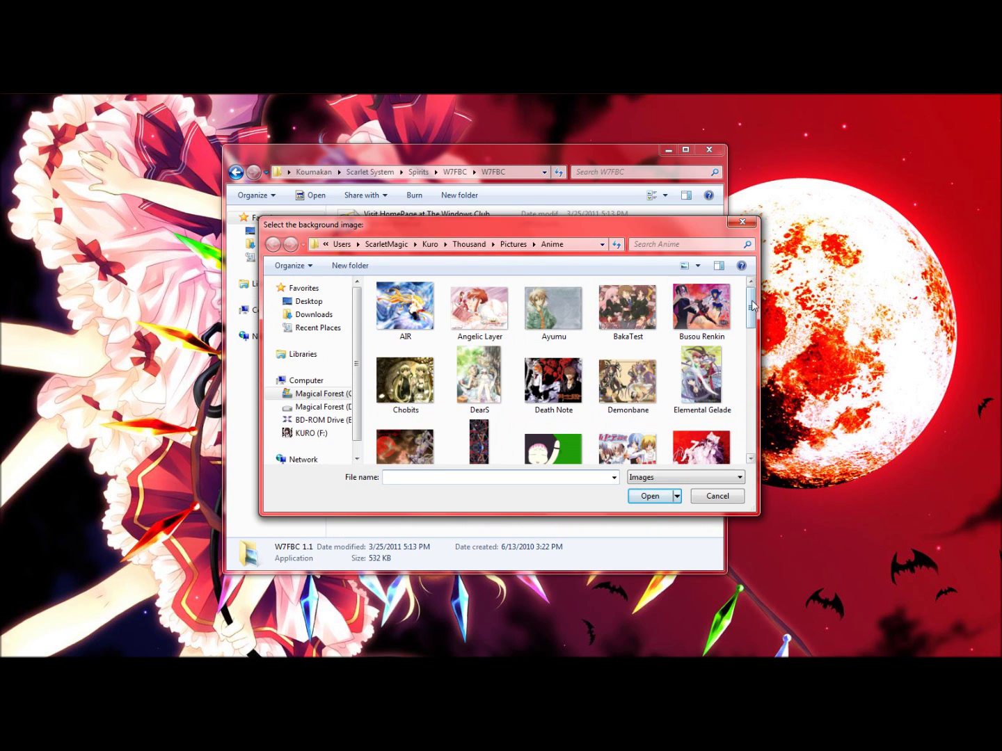
drag(753, 306, 751, 417)
scroll(659, 313, up, 6)
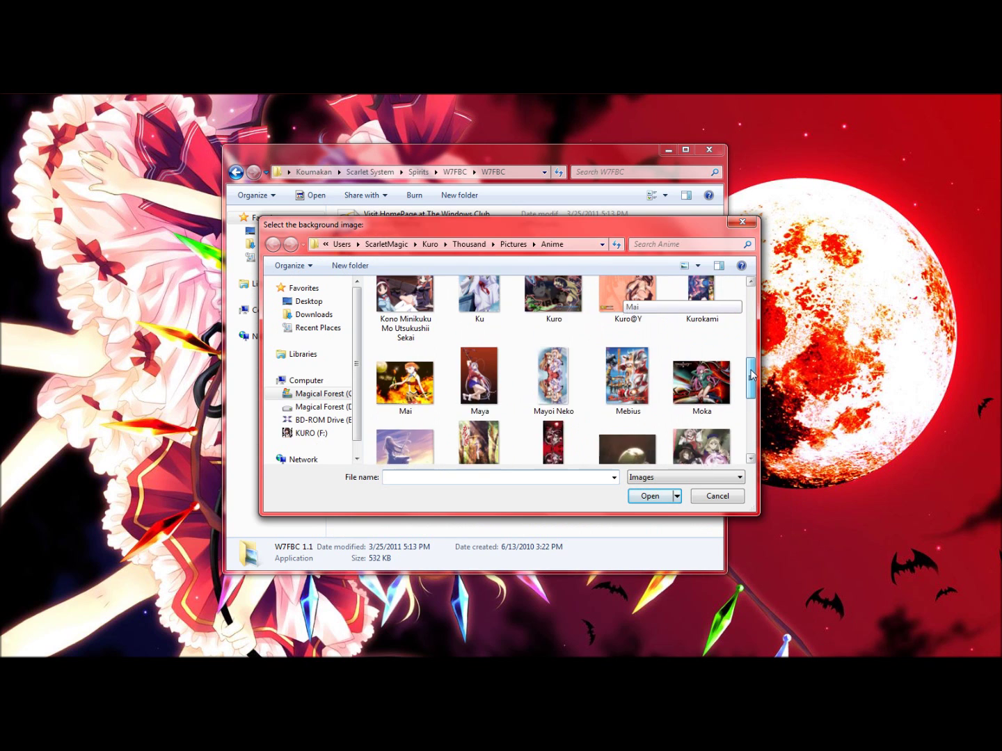
double_click(628, 351)
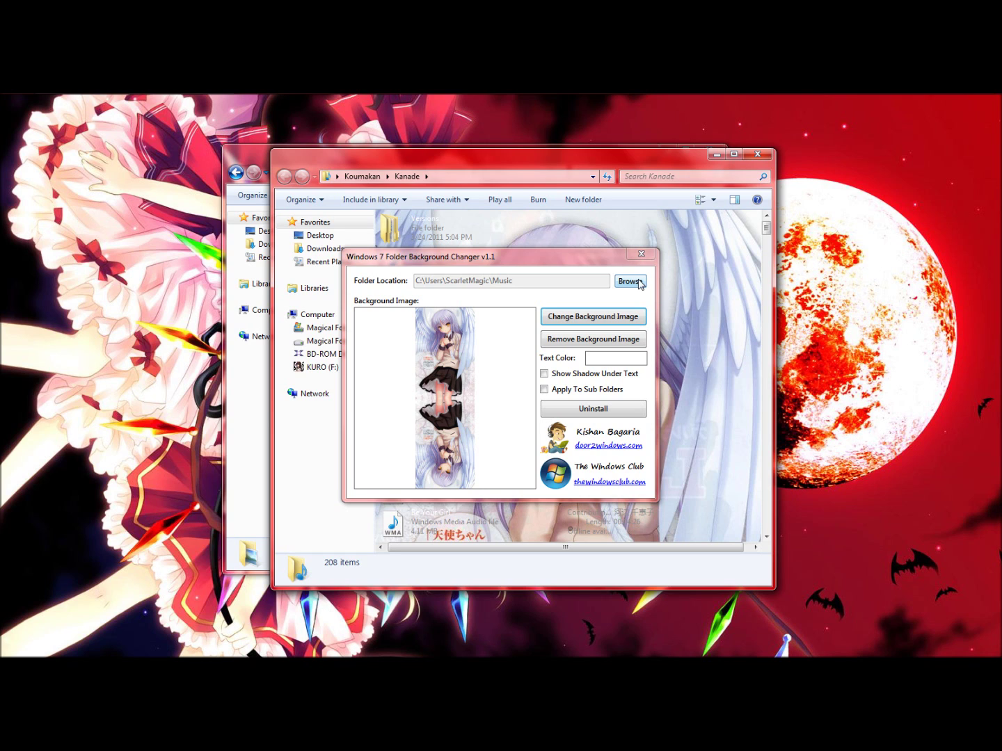
- Cancel the Browse For Folder dialog and close Folder Background Changer
click(630, 281)
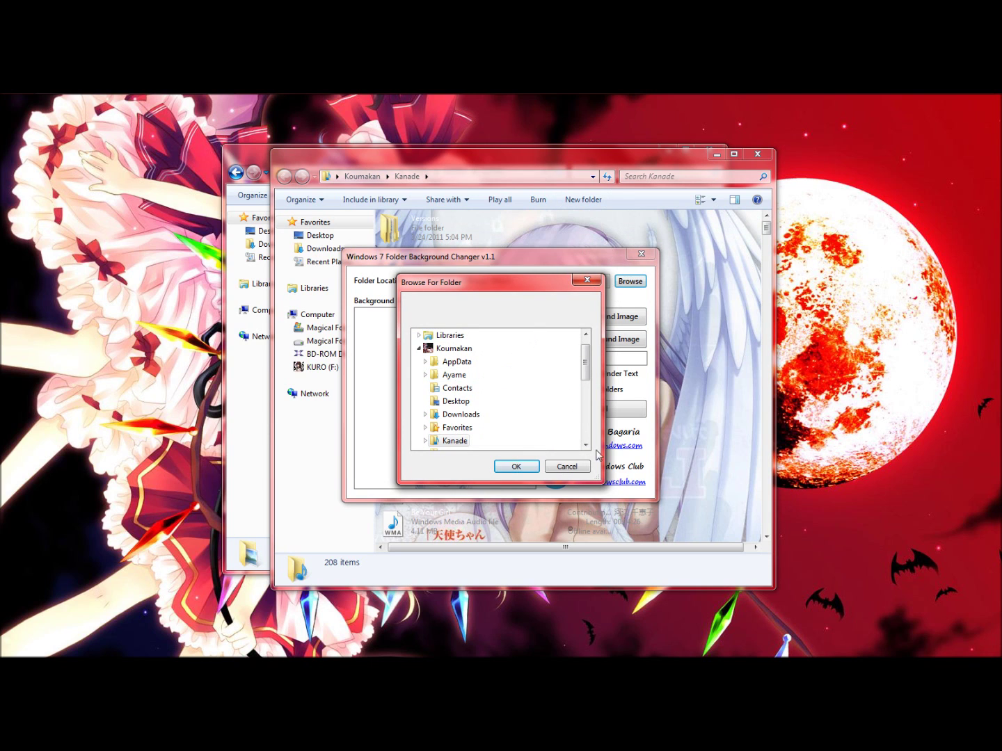
click(583, 468)
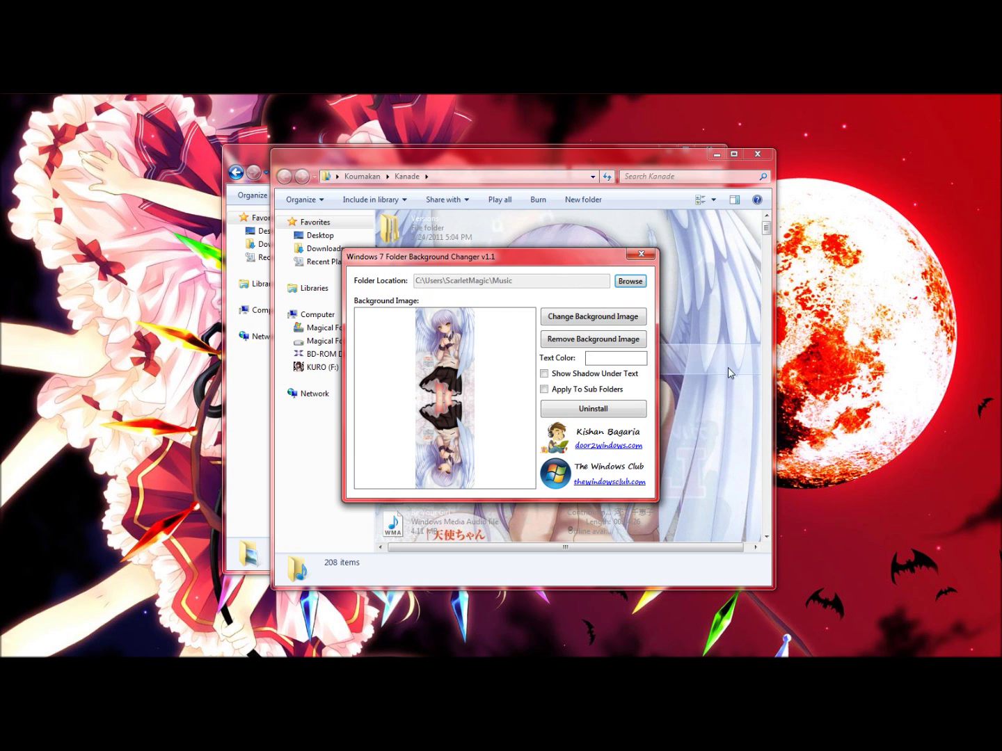
click(640, 254)
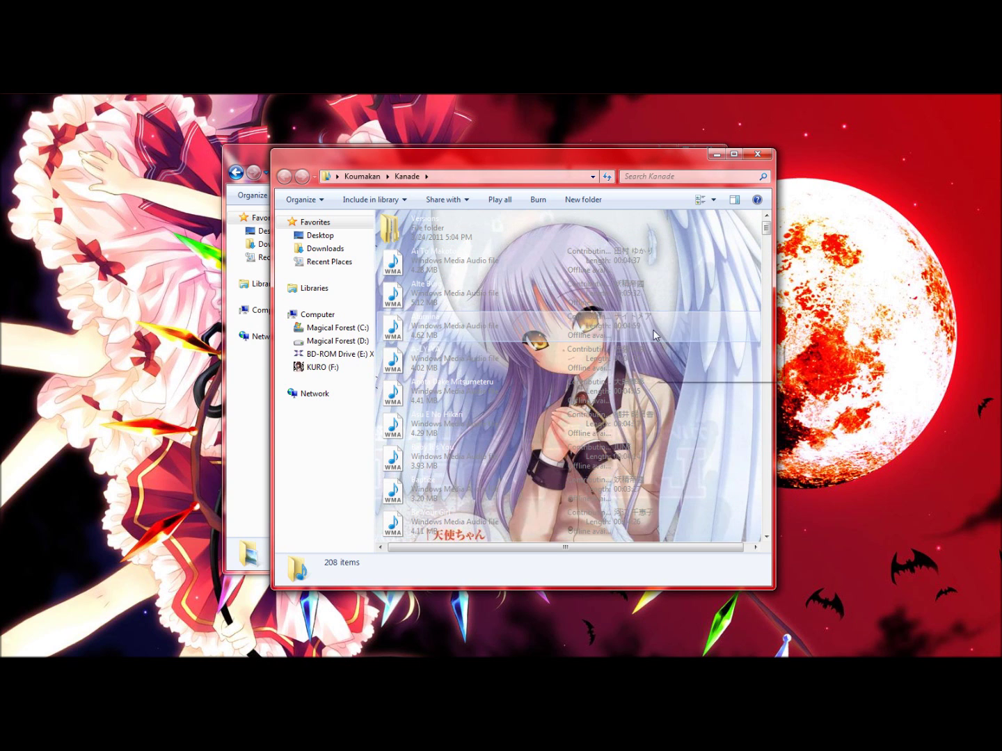
- Scroll through the Kanade songs and switch the folder to Content view
scroll(768, 337, down, 10)
scroll(769, 337, up, 5)
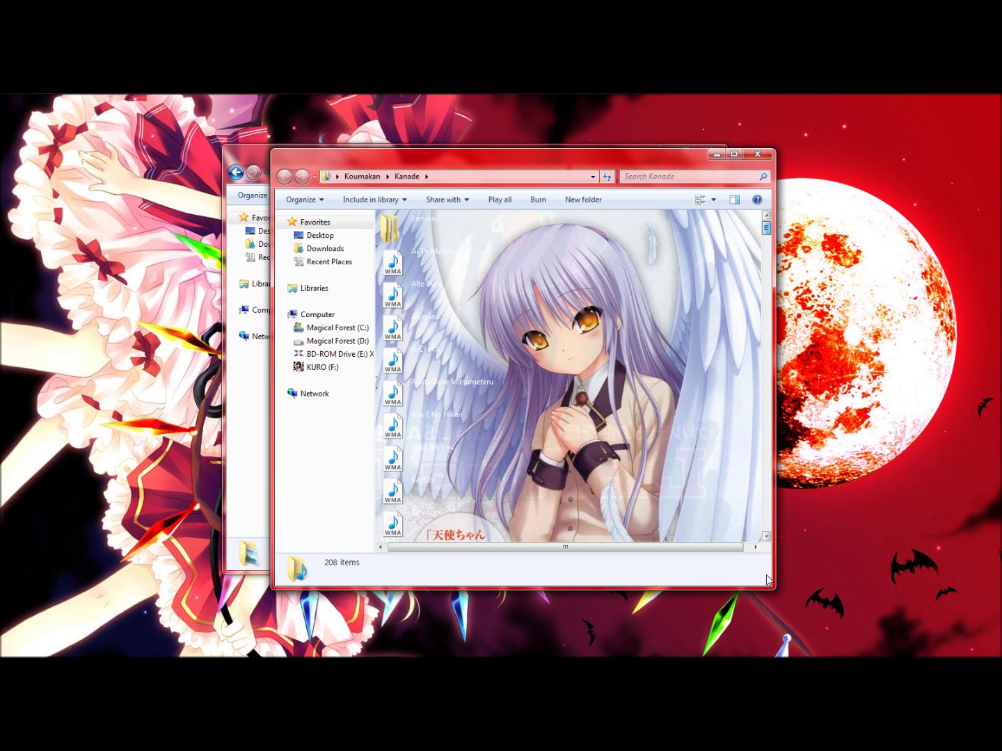
scroll(771, 418, down, 20)
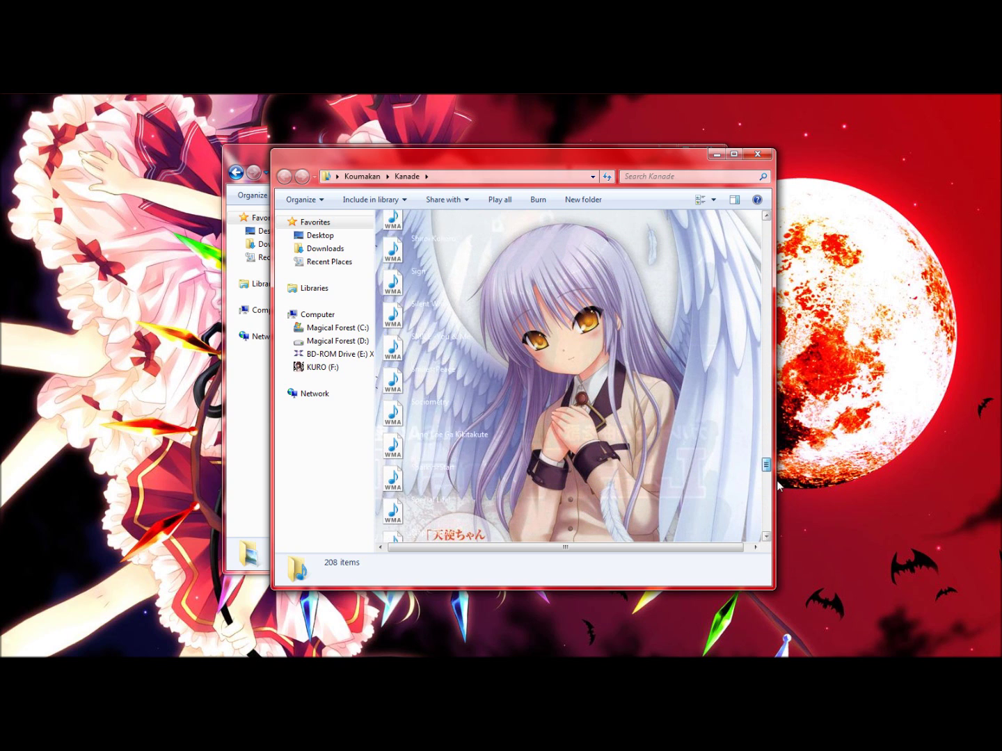
scroll(767, 346, up, 15)
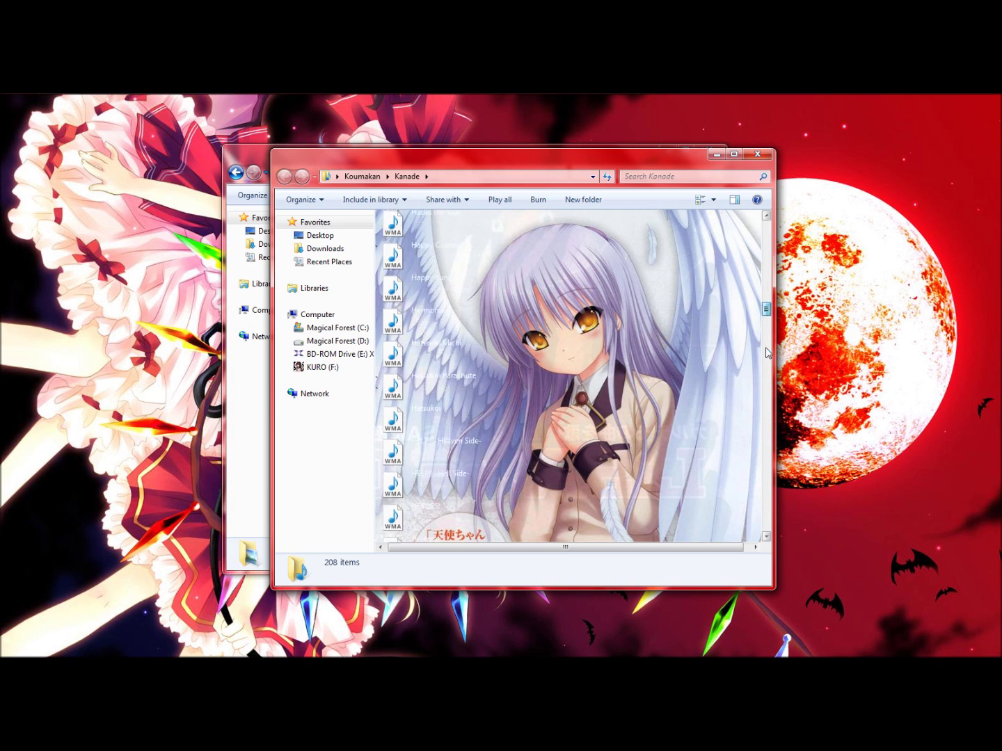
click(700, 200)
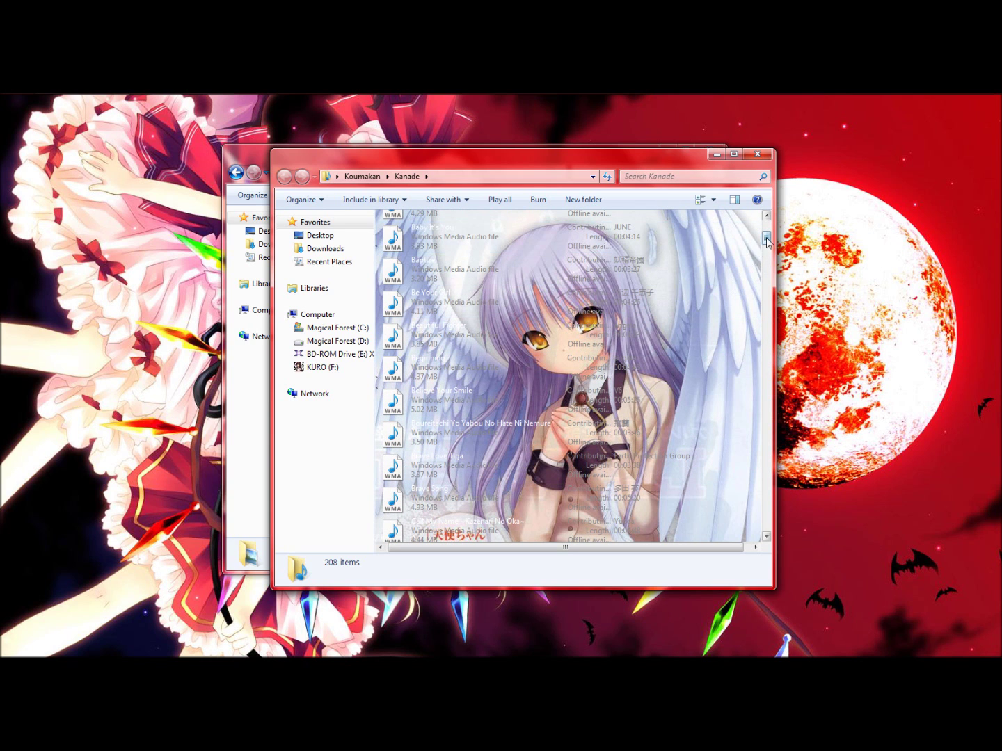
mouse_move(766, 240)
mouse_down()
mouse_move(760, 453)
mouse_move(766, 228)
mouse_move(762, 409)
mouse_move(744, 403)
mouse_move(765, 196)
mouse_move(770, 219)
mouse_up()
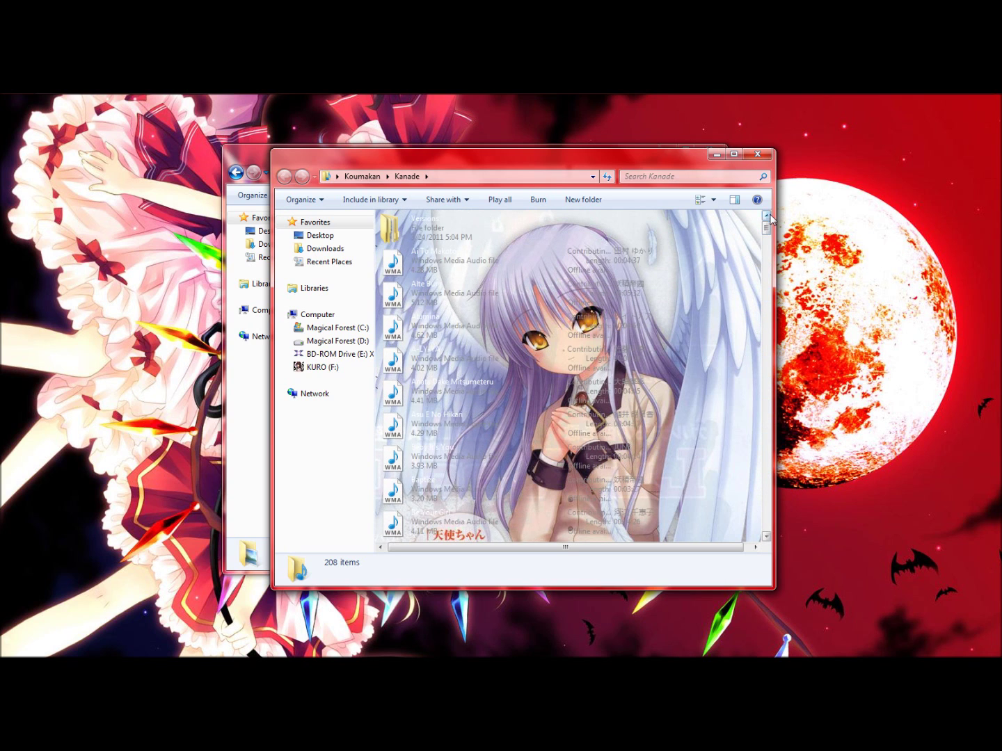
click(758, 153)
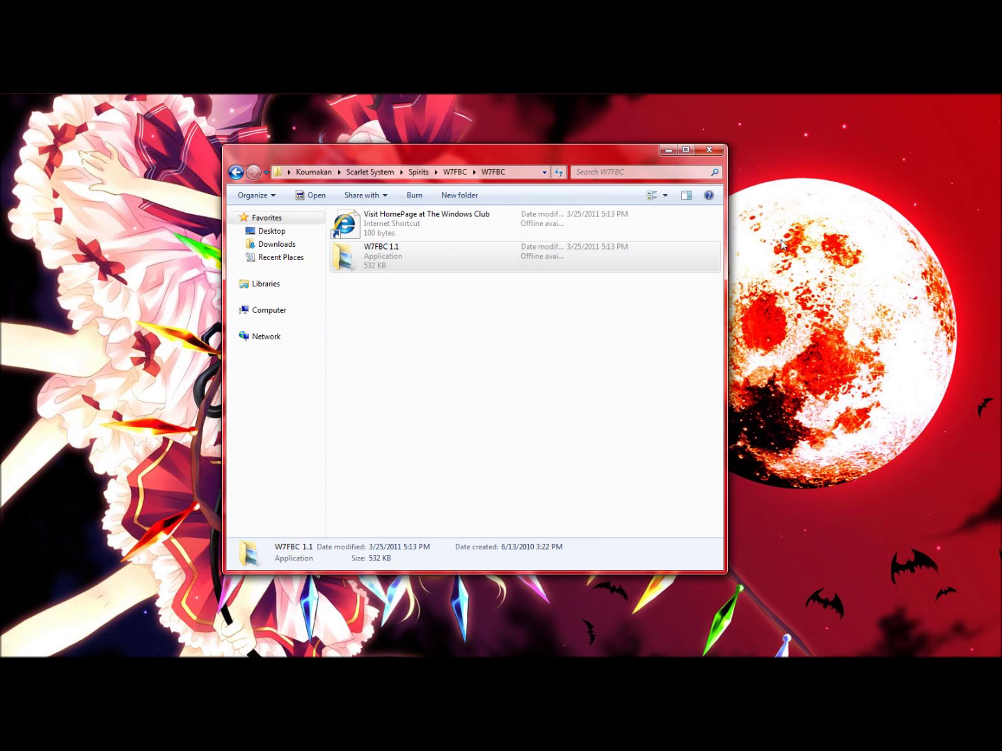
drag(634, 329, 419, 550)
mouse_move(414, 270)
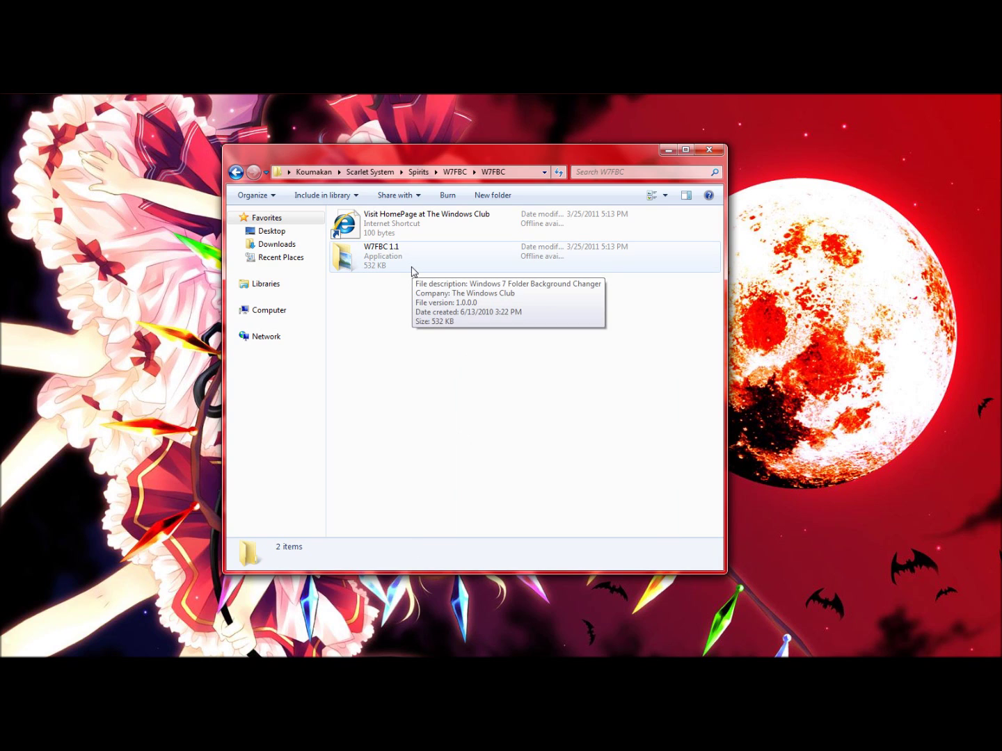
right_click(411, 272)
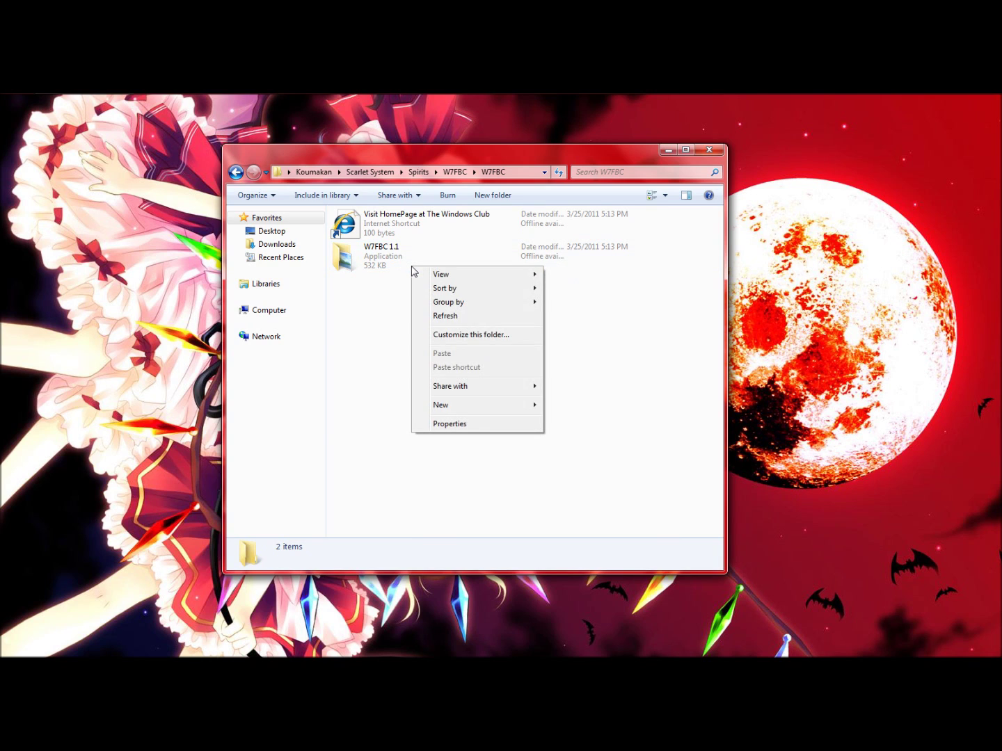
double_click(374, 261)
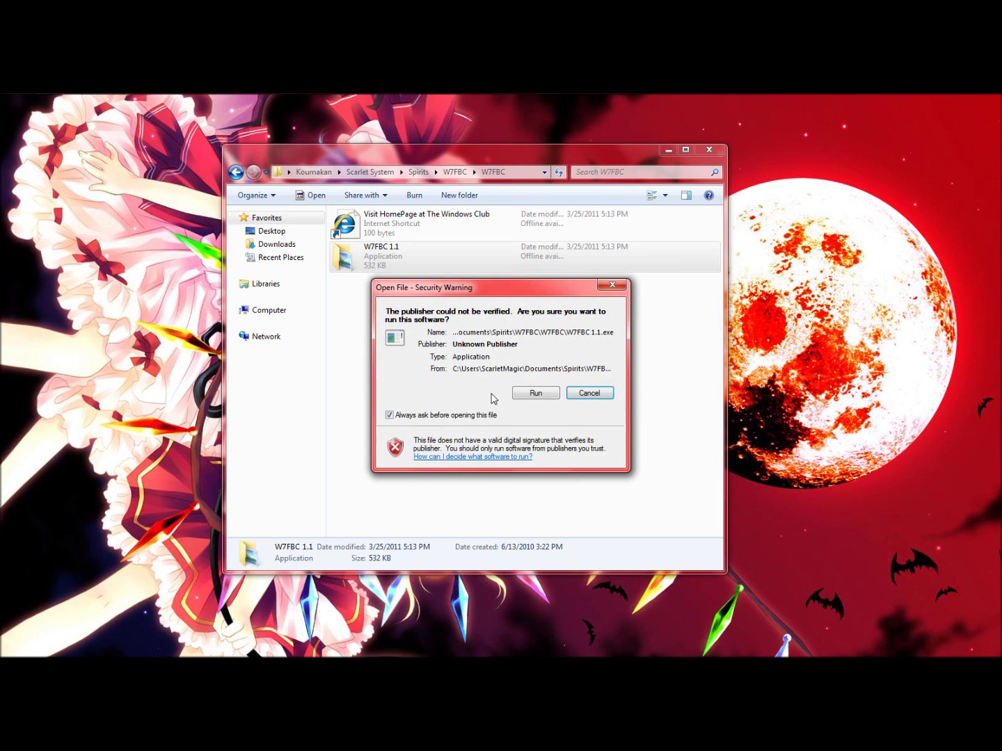
click(522, 395)
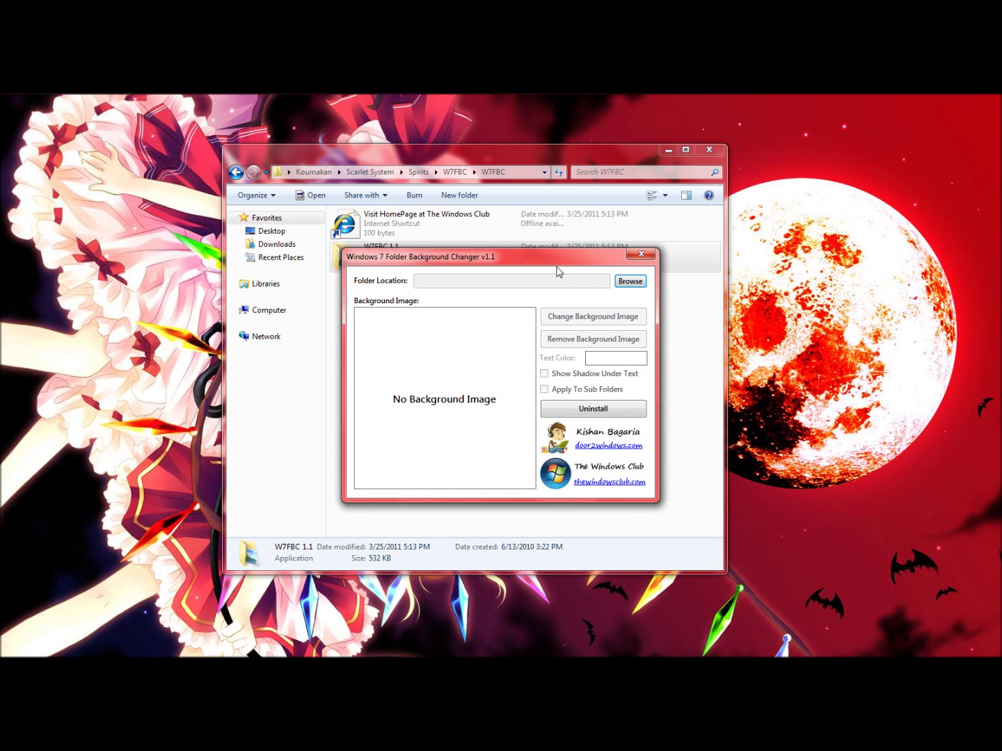
click(637, 254)
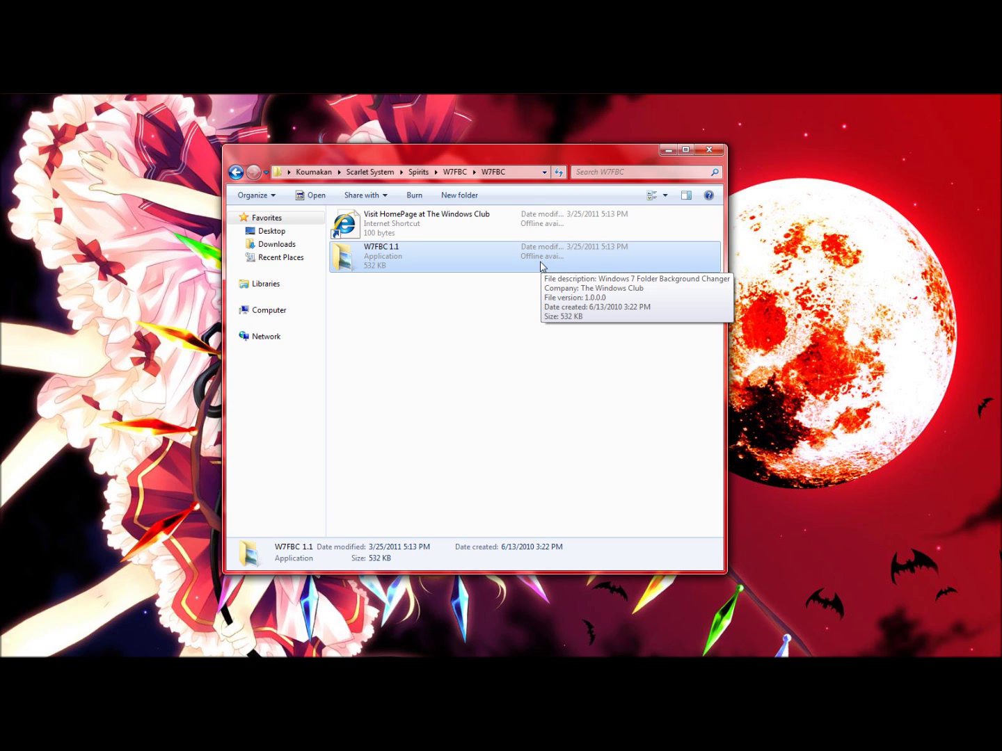
right_click(401, 269)
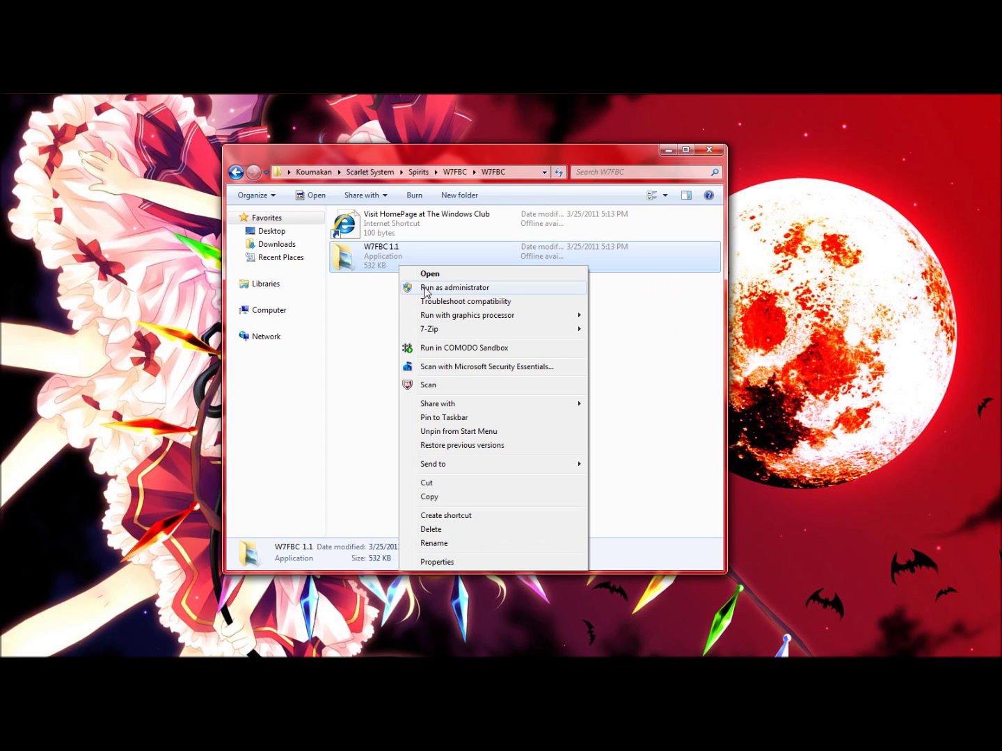
click(374, 301)
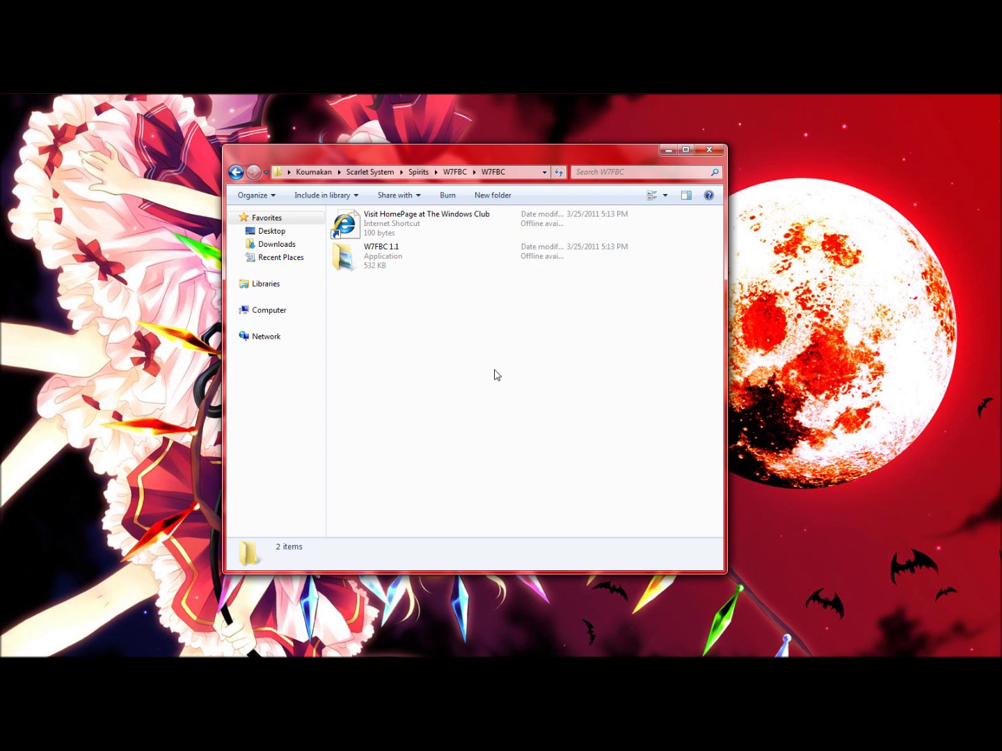
mouse_move(425, 259)
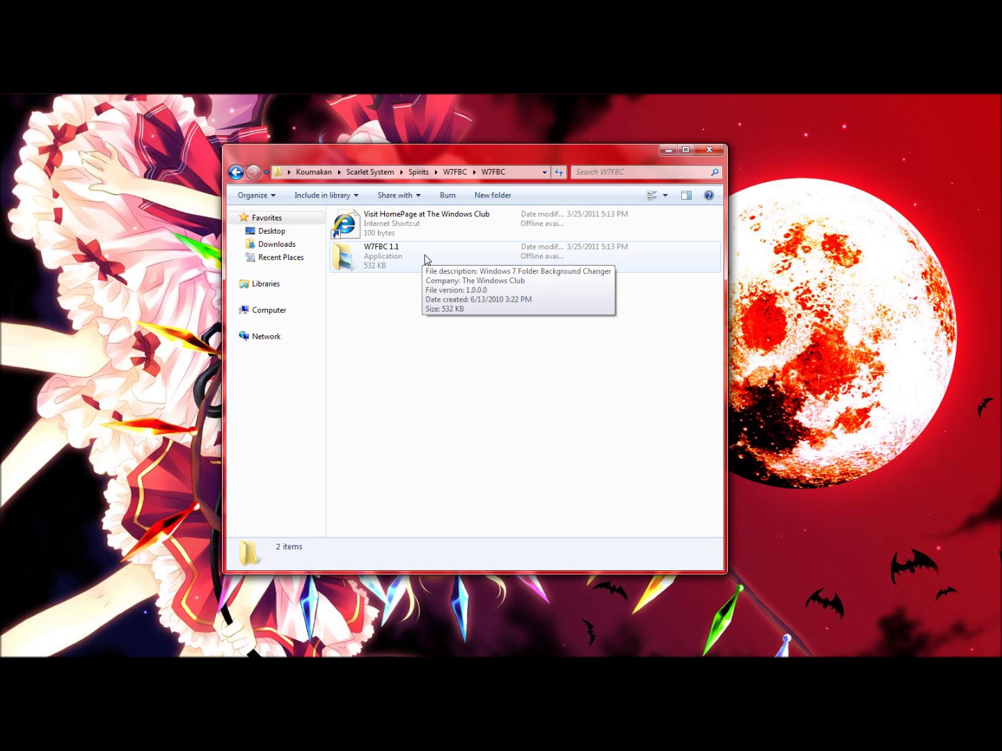